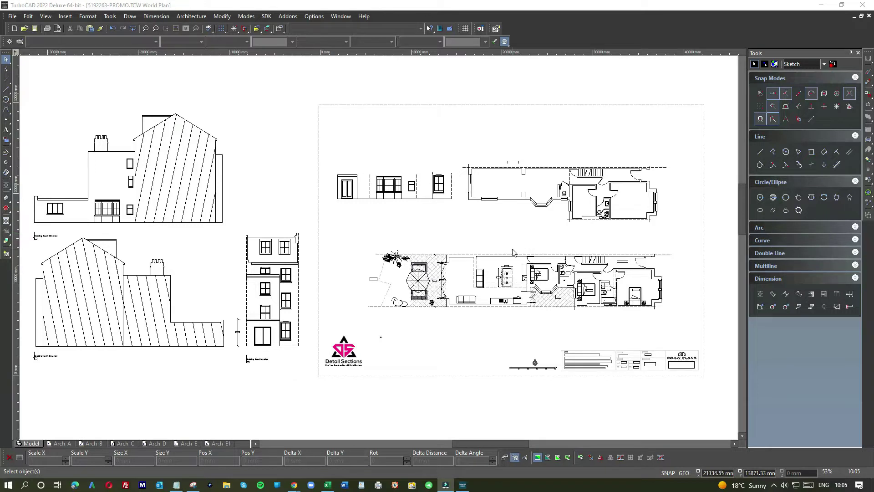
Zoom the view out to 53% so the full drawing sheet fits on screen
{"action": "scroll", "coordinate": [531, 203], "scroll_direction": "up", "scroll_amount": 1}
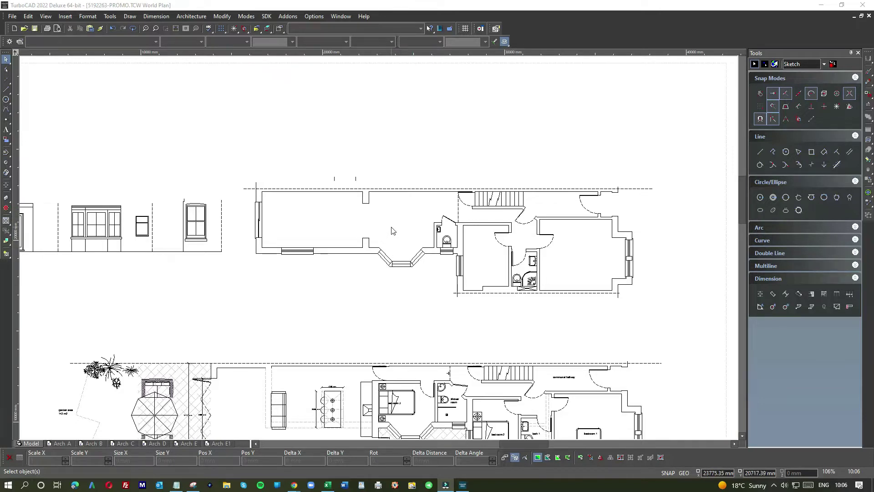
{"action": "scroll", "coordinate": [392, 231], "scroll_direction": "down", "scroll_amount": 2}
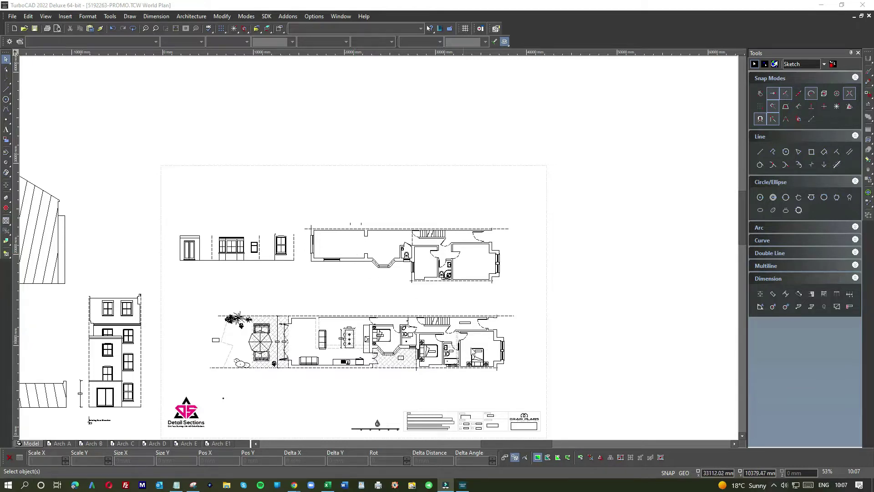
{"action": "scroll", "coordinate": [381, 252], "scroll_direction": "up", "scroll_amount": 2}
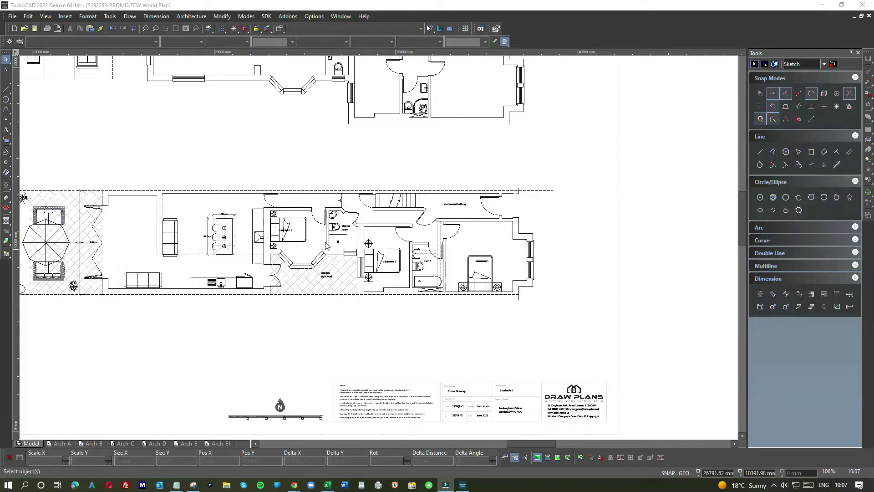
Zoom to 211% over the proposed plan's 1200 × 2000 mm dining table beside bedroom 3
{"action": "scroll", "coordinate": [380, 250], "scroll_direction": "down", "scroll_amount": 1}
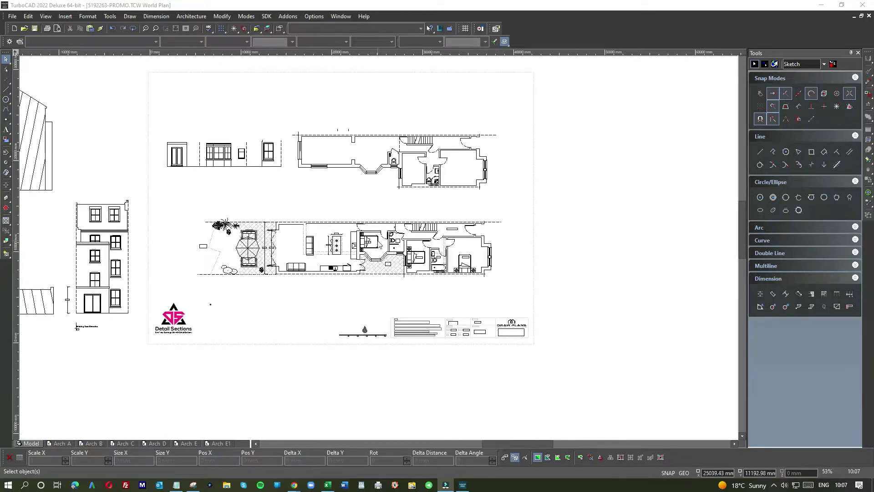
{"action": "scroll", "coordinate": [378, 242], "scroll_direction": "up", "scroll_amount": 1}
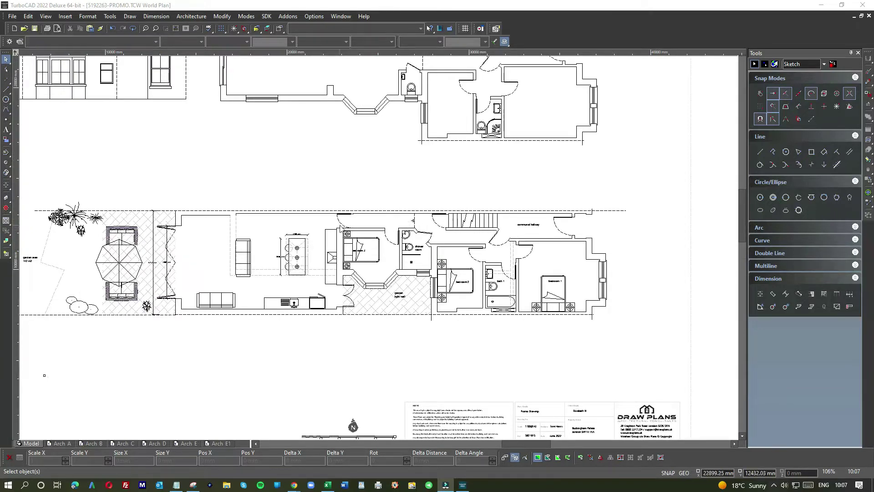
{"action": "scroll", "coordinate": [337, 229], "scroll_direction": "down", "scroll_amount": 2}
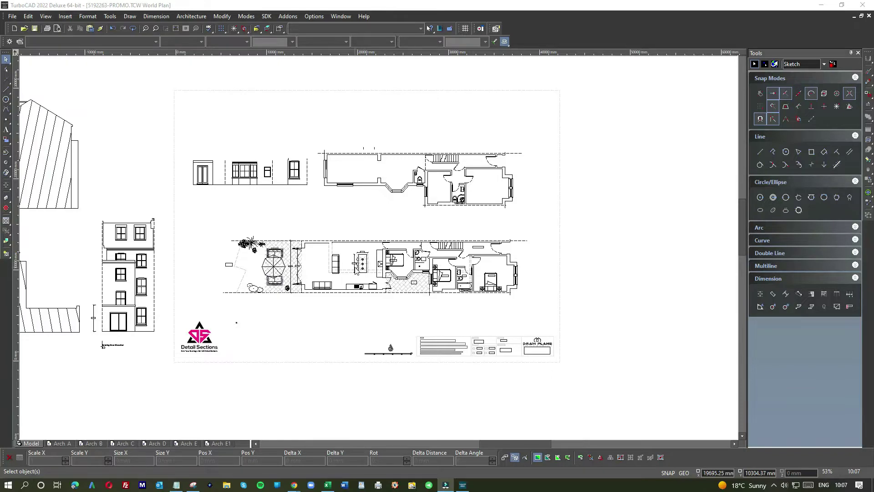
{"action": "scroll", "coordinate": [348, 269], "scroll_direction": "up", "scroll_amount": 4}
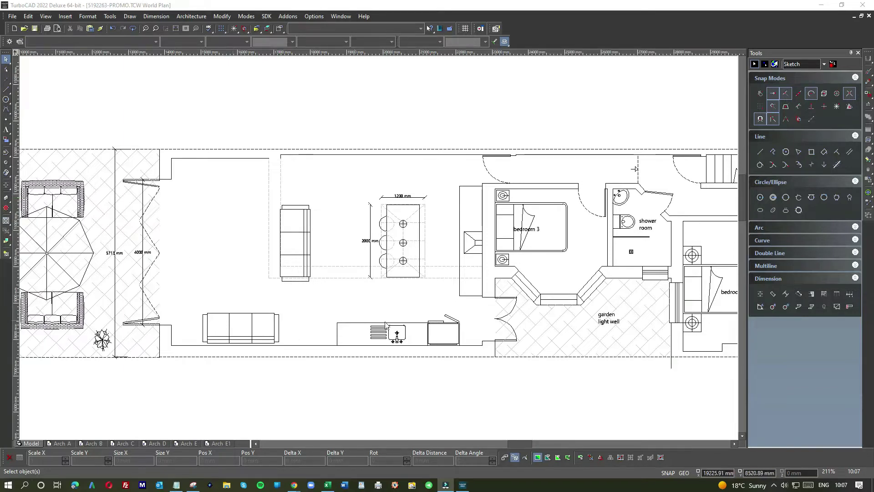
{"action": "scroll", "coordinate": [419, 324], "scroll_direction": "down", "scroll_amount": 3}
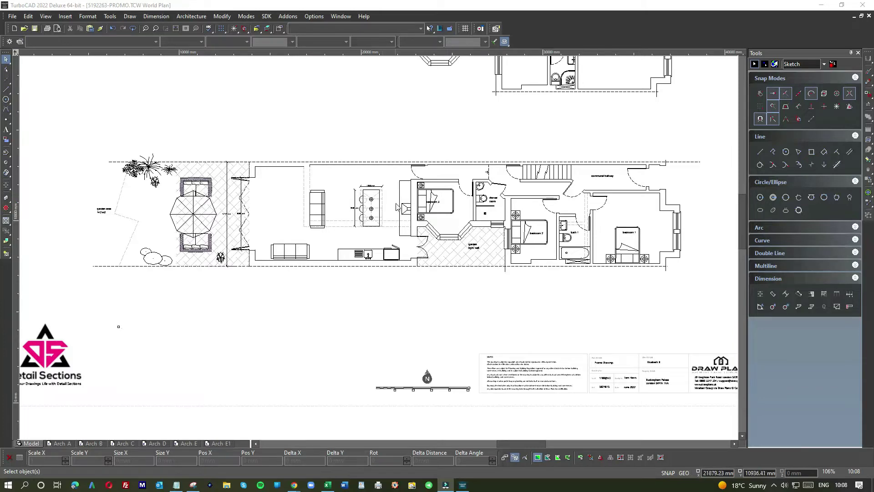
{"action": "scroll", "coordinate": [397, 203], "scroll_direction": "down", "scroll_amount": 3}
{"action": "scroll", "coordinate": [382, 250], "scroll_direction": "up", "scroll_amount": 6}
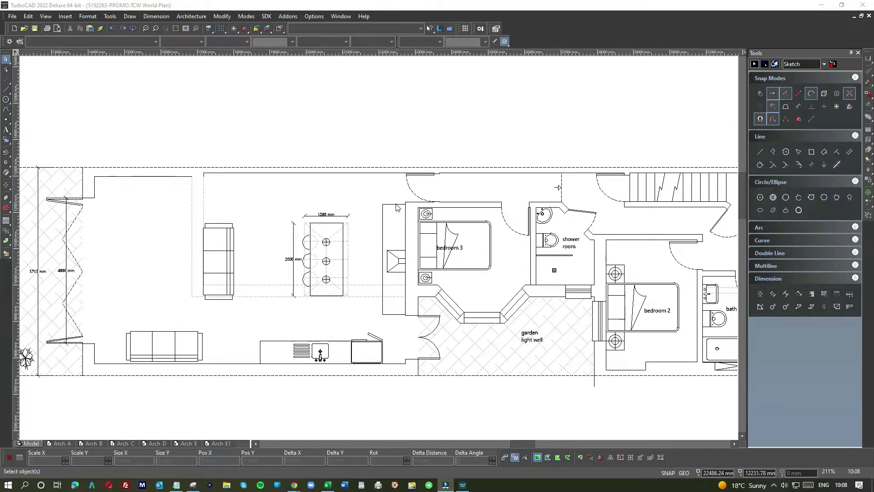
{"action": "left_click", "coordinate": [382, 218]}
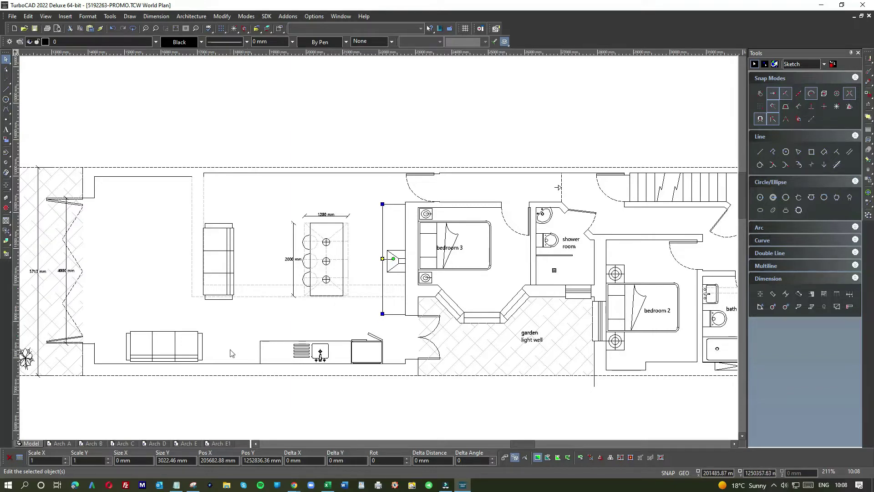
{"action": "left_click", "coordinate": [397, 329]}
{"action": "scroll", "coordinate": [395, 325], "scroll_direction": "down", "scroll_amount": 3}
{"action": "scroll", "coordinate": [381, 252], "scroll_direction": "up", "scroll_amount": 3}
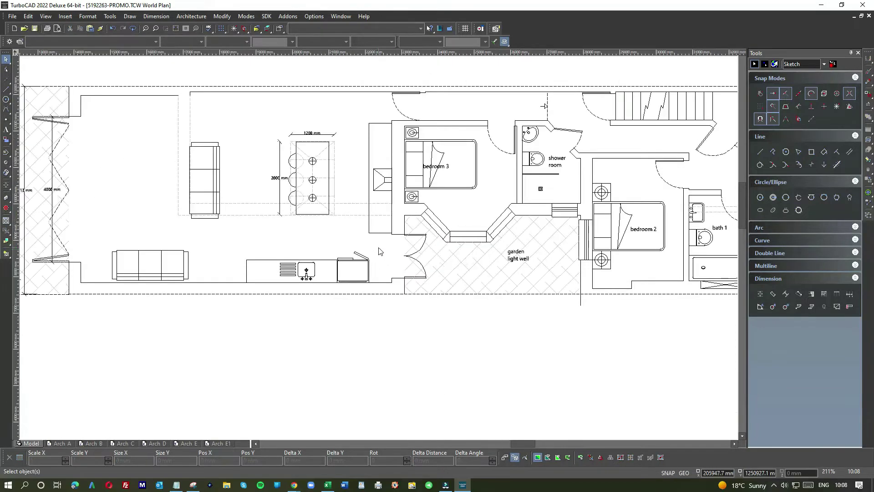
{"action": "scroll", "coordinate": [381, 251], "scroll_direction": "down", "scroll_amount": 3}
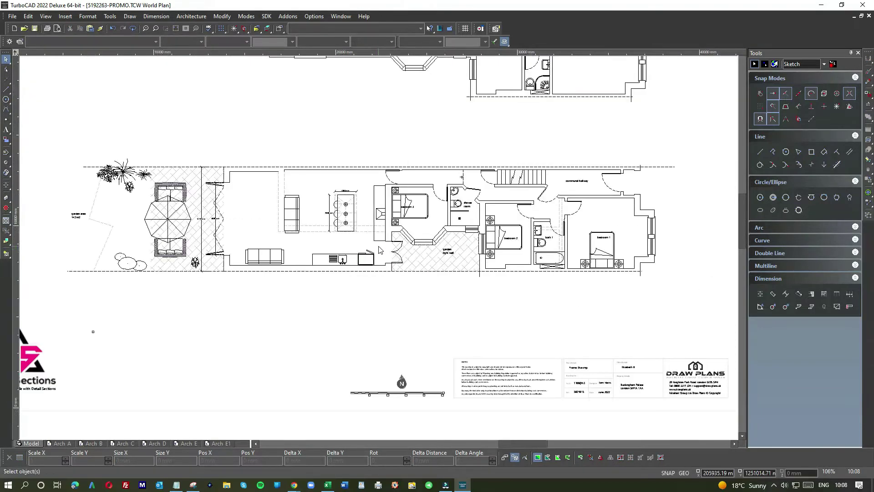
{"action": "scroll", "coordinate": [379, 249], "scroll_direction": "down", "scroll_amount": 3}
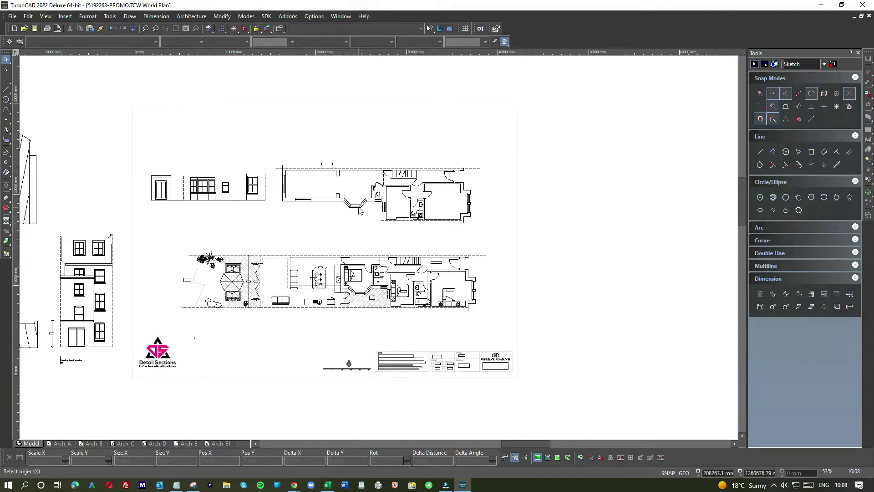
{"action": "scroll", "coordinate": [359, 209], "scroll_direction": "up", "scroll_amount": 3}
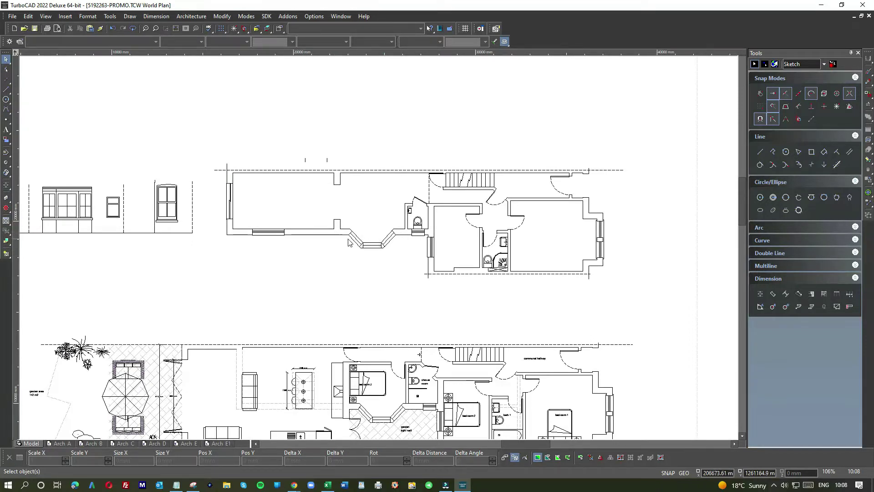
{"action": "scroll", "coordinate": [379, 248], "scroll_direction": "down", "scroll_amount": 3}
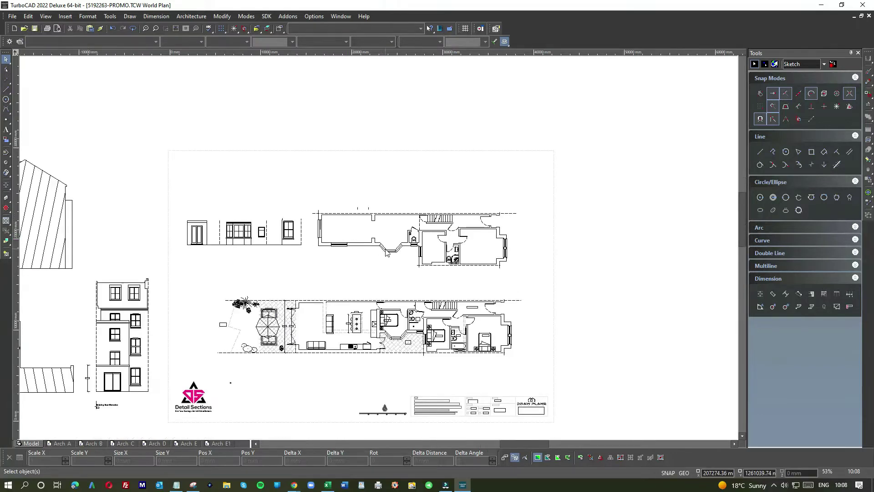
{"action": "scroll", "coordinate": [382, 250], "scroll_direction": "up", "scroll_amount": 6}
{"action": "scroll", "coordinate": [353, 245], "scroll_direction": "down", "scroll_amount": 3}
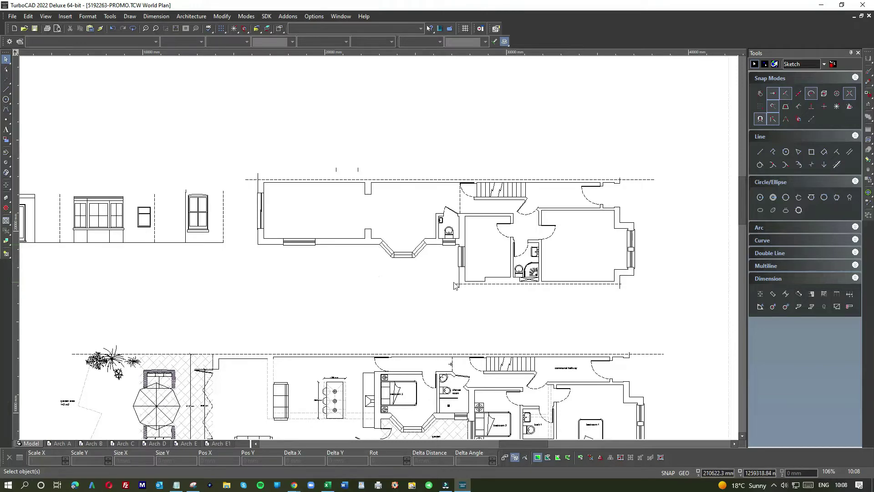
{"action": "scroll", "coordinate": [446, 284], "scroll_direction": "down", "scroll_amount": 3}
{"action": "scroll", "coordinate": [364, 328], "scroll_direction": "up", "scroll_amount": 6}
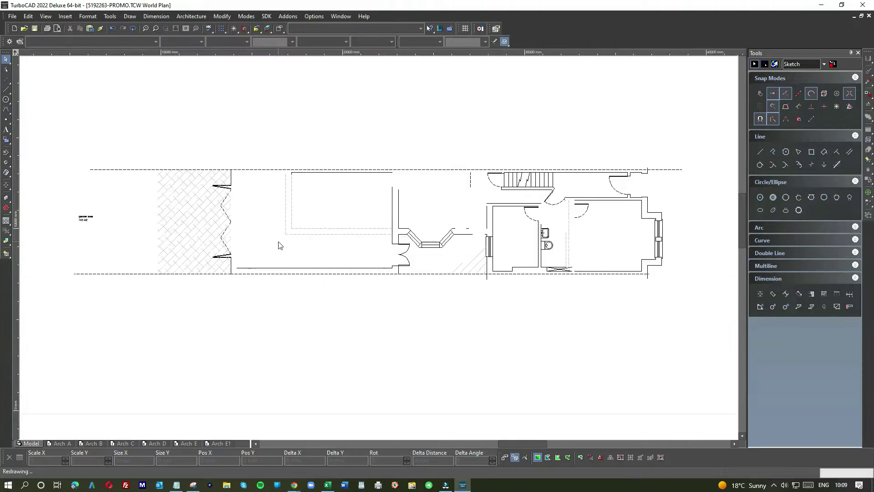
{"action": "scroll", "coordinate": [279, 245], "scroll_direction": "down", "scroll_amount": 2}
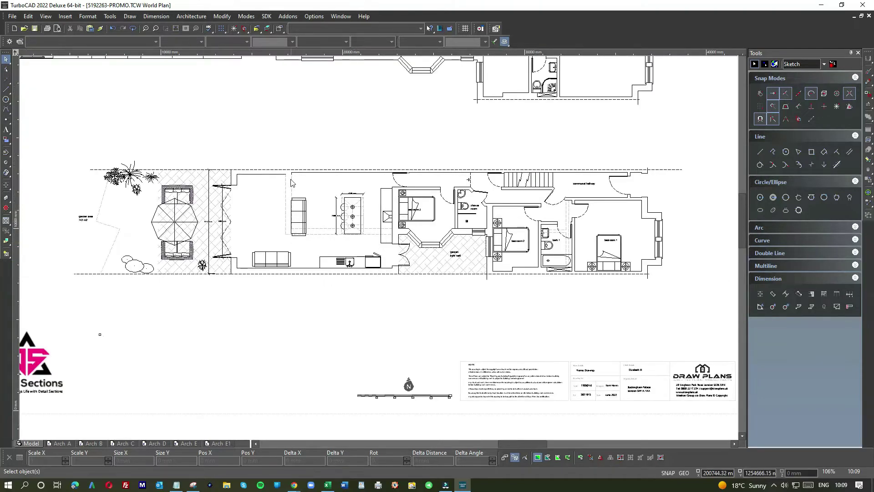
{"action": "left_click", "coordinate": [261, 175]}
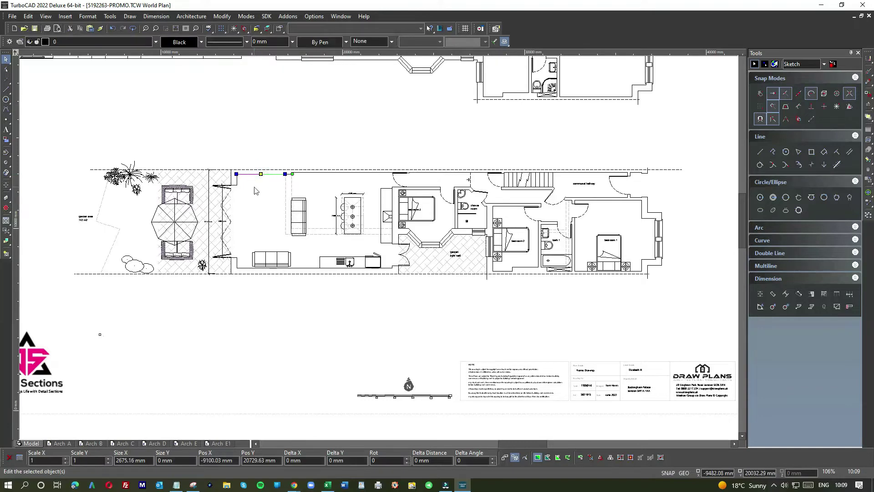
{"action": "left_click", "coordinate": [254, 188]}
{"action": "scroll", "coordinate": [253, 188], "scroll_direction": "down", "scroll_amount": 3}
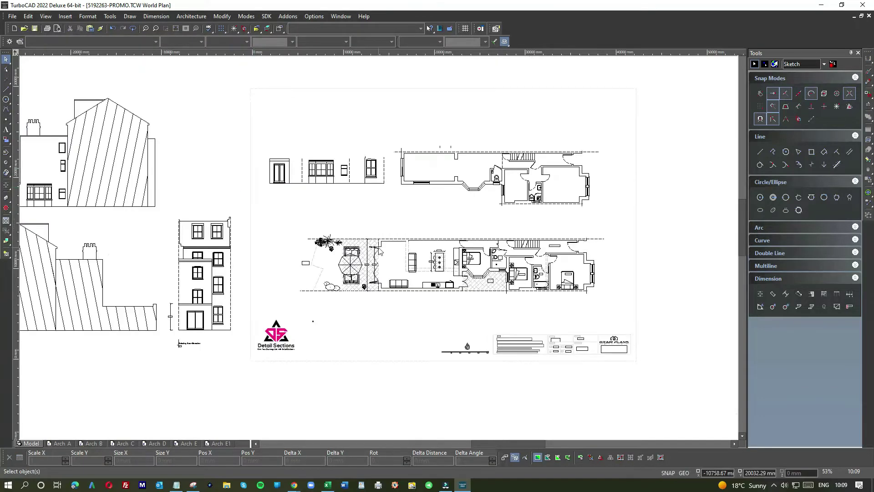
{"action": "scroll", "coordinate": [379, 251], "scroll_direction": "up", "scroll_amount": 5}
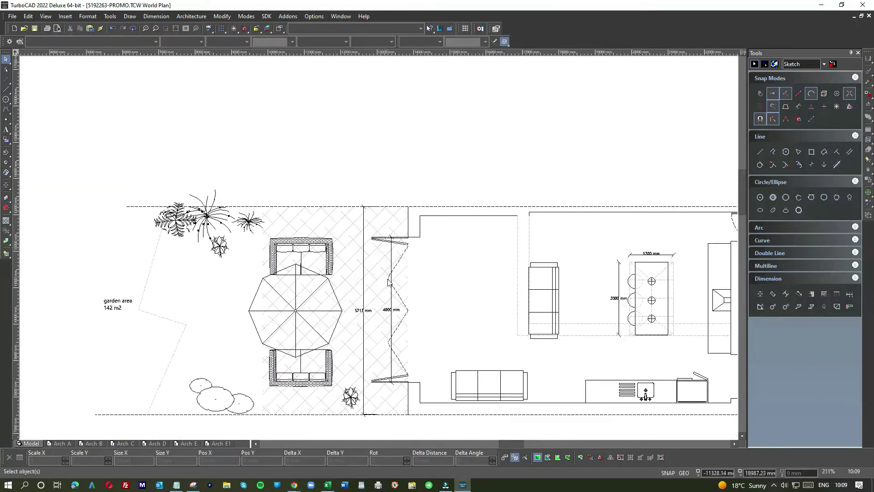
{"action": "scroll", "coordinate": [420, 297], "scroll_direction": "down", "scroll_amount": 3}
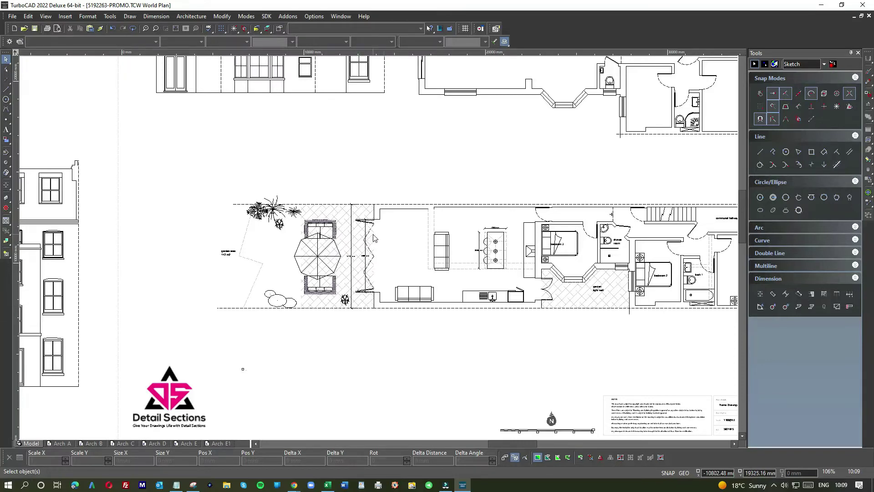
{"action": "scroll", "coordinate": [373, 237], "scroll_direction": "up", "scroll_amount": 4}
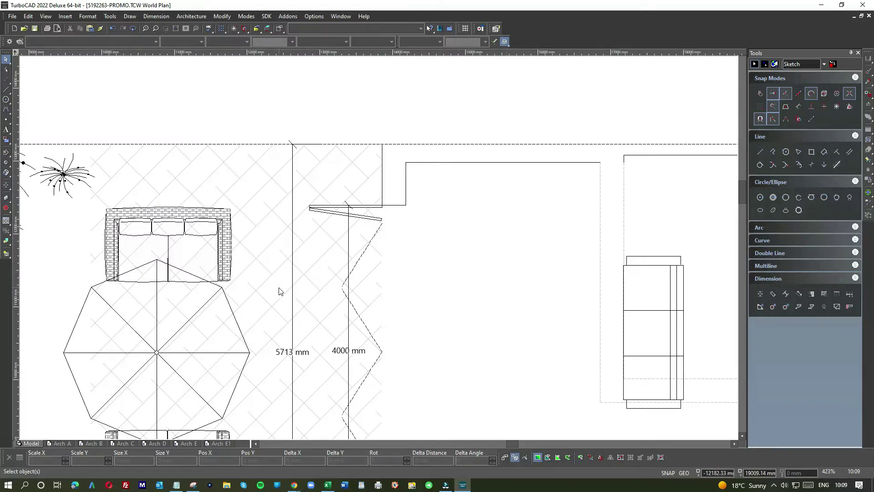
{"action": "scroll", "coordinate": [380, 251], "scroll_direction": "down", "scroll_amount": 2}
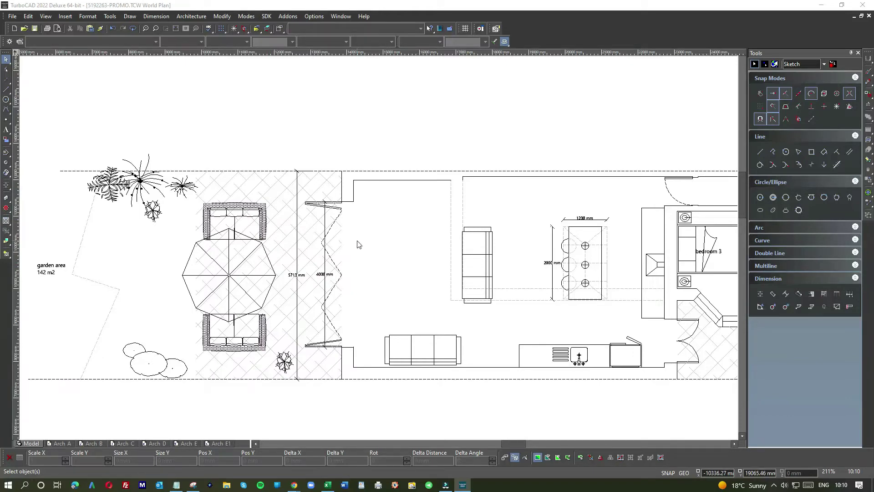
{"action": "scroll", "coordinate": [359, 244], "scroll_direction": "down", "scroll_amount": 3}
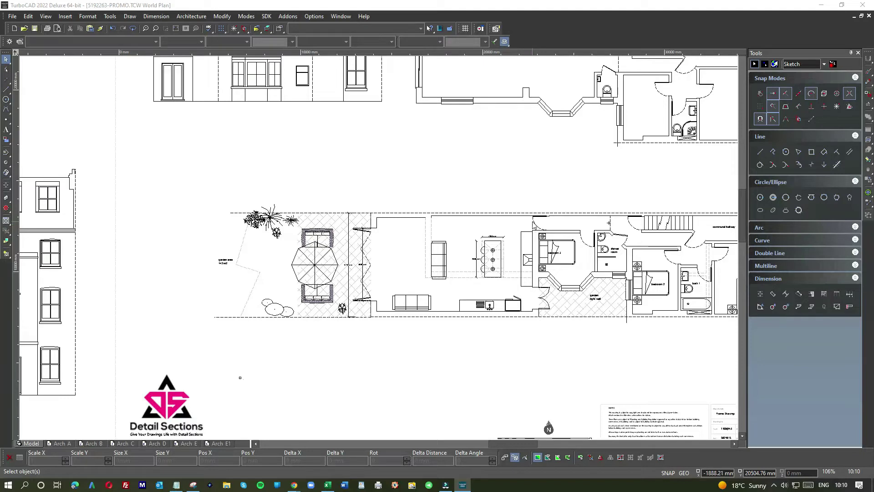
Add a linear dimension across the plan's rear with its line placed above, then delete it
{"action": "left_click", "coordinate": [759, 295]}
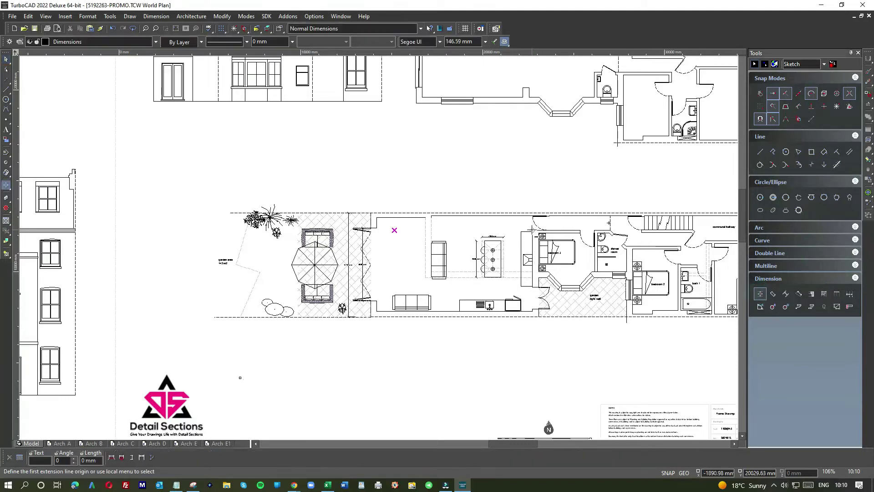
{"action": "left_click", "coordinate": [480, 230]}
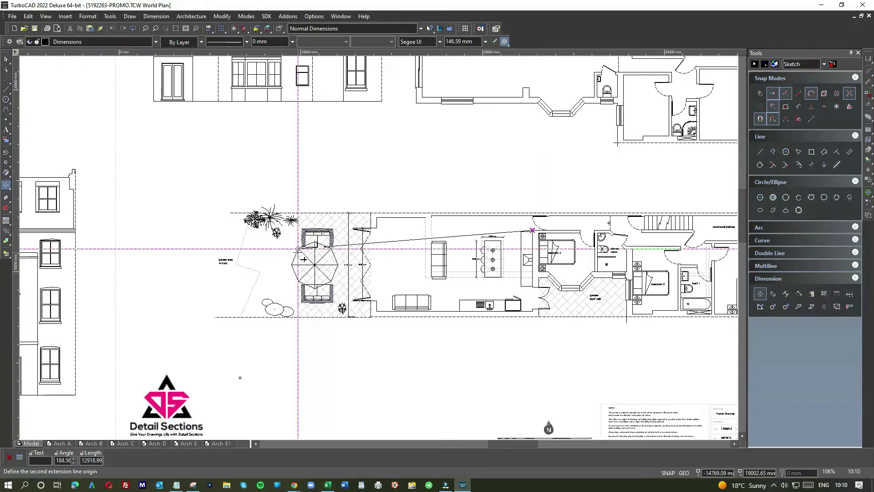
{"action": "left_click", "coordinate": [298, 248]}
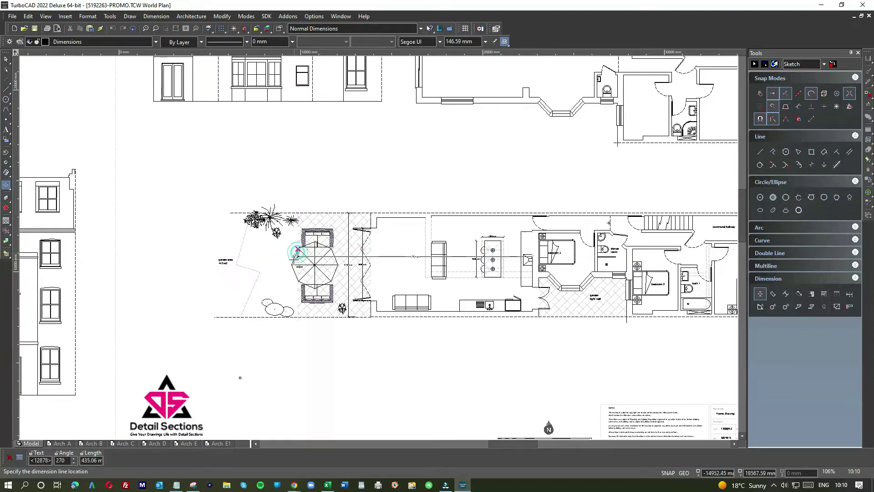
{"action": "left_click", "coordinate": [307, 183]}
{"action": "key", "text": "Escape"}
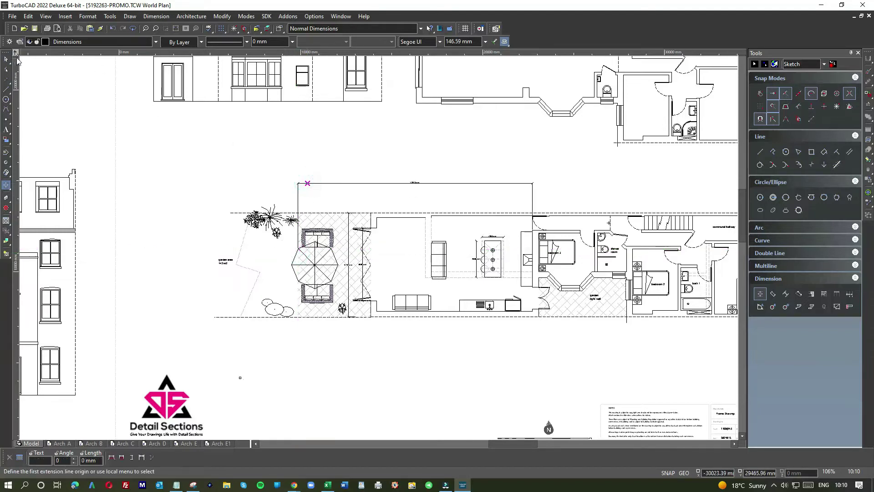
{"action": "left_click", "coordinate": [446, 183]}
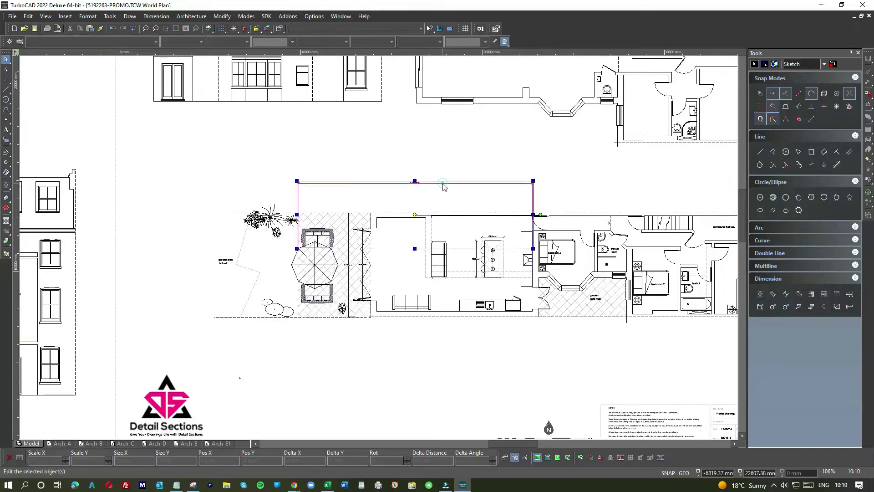
{"action": "key", "text": "Delete"}
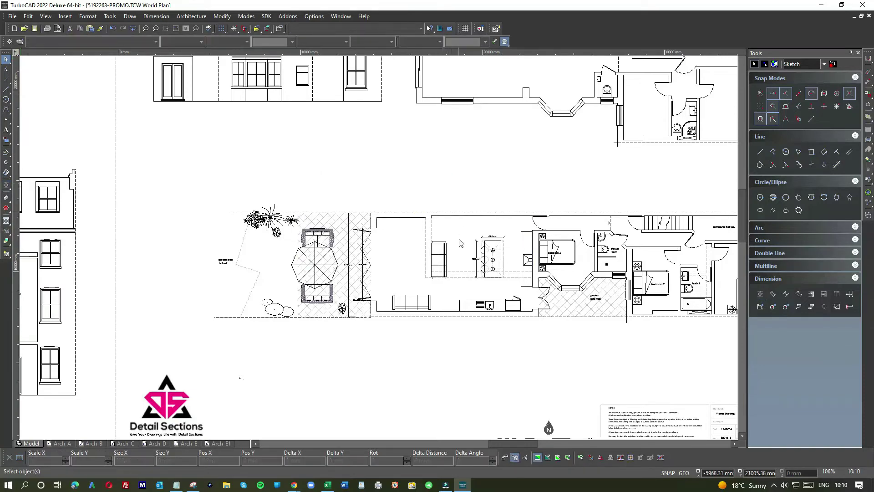
{"action": "scroll", "coordinate": [305, 279], "scroll_direction": "down", "scroll_amount": 2}
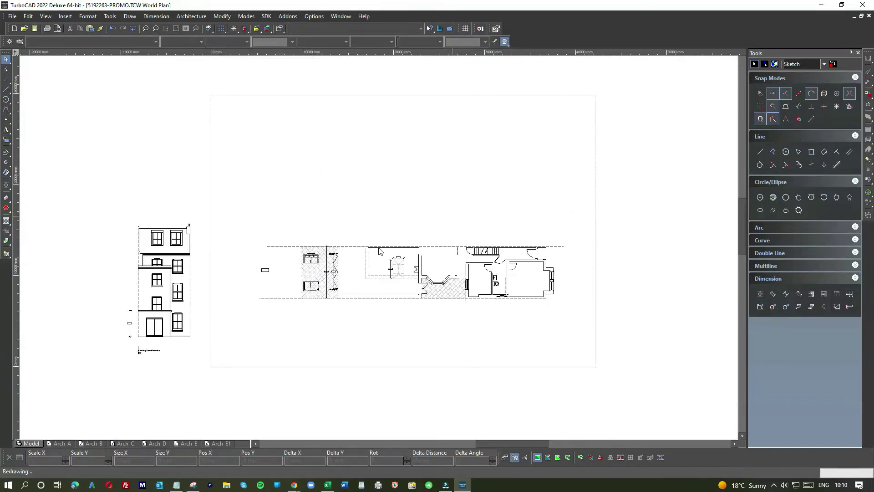
{"action": "scroll", "coordinate": [361, 251], "scroll_direction": "up", "scroll_amount": 2}
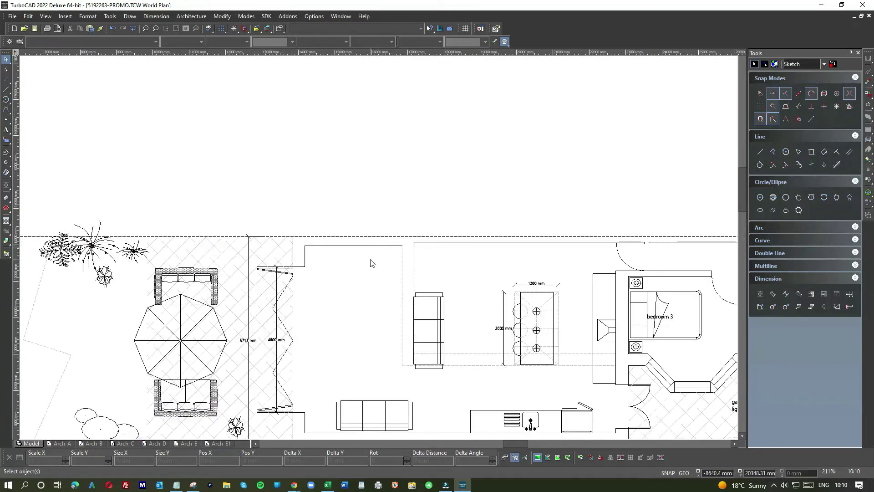
{"action": "scroll", "coordinate": [372, 262], "scroll_direction": "down", "scroll_amount": 1}
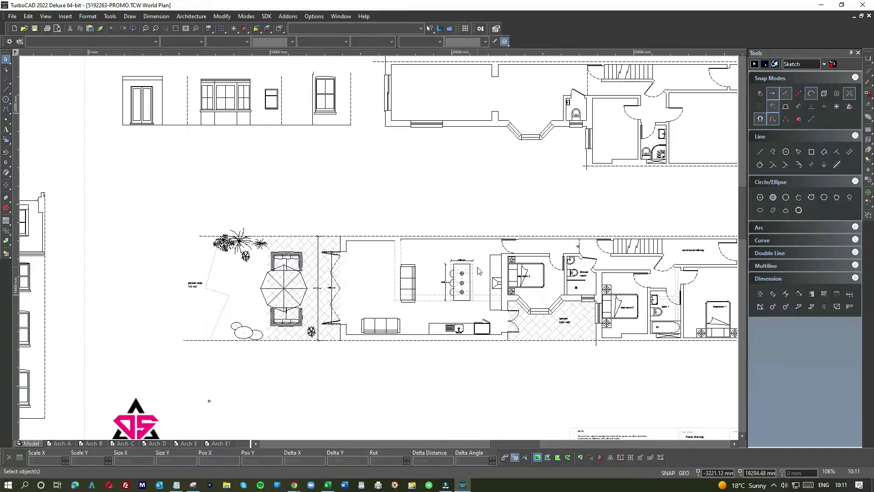
{"action": "scroll", "coordinate": [479, 272], "scroll_direction": "up", "scroll_amount": 3}
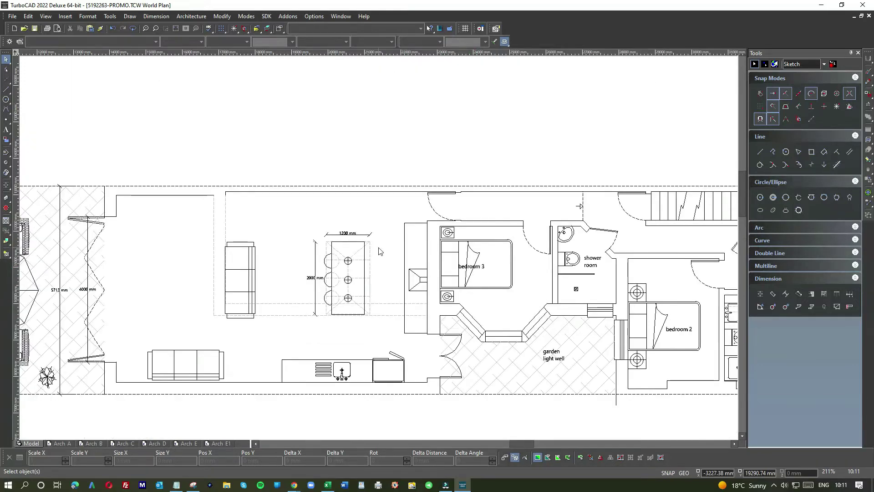
{"action": "scroll", "coordinate": [380, 252], "scroll_direction": "down", "scroll_amount": 3}
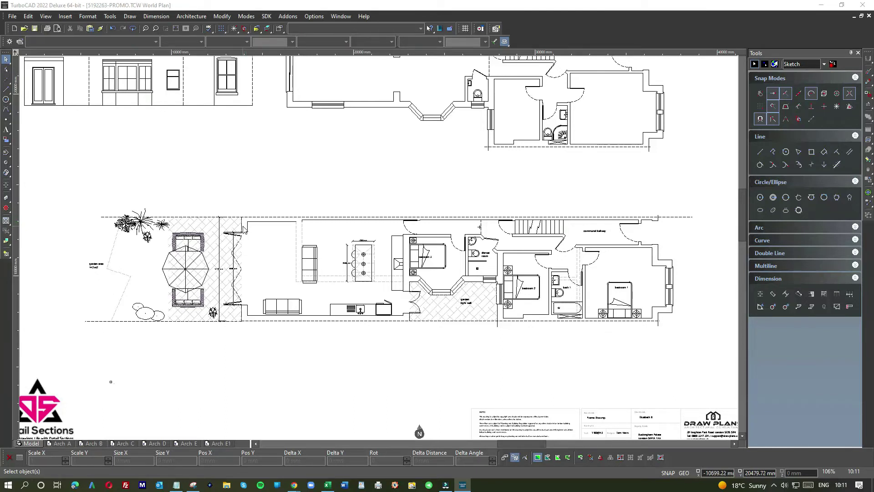
{"action": "scroll", "coordinate": [246, 230], "scroll_direction": "up", "scroll_amount": 1}
{"action": "scroll", "coordinate": [380, 251], "scroll_direction": "up", "scroll_amount": 1}
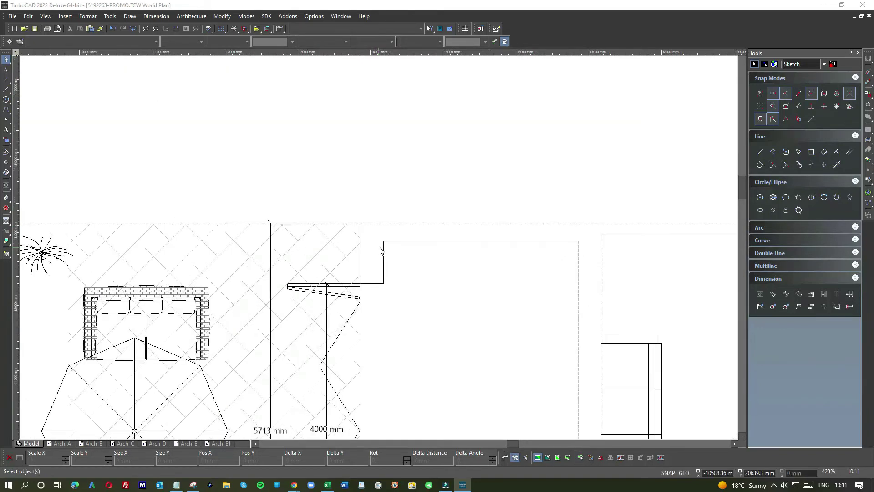
{"action": "scroll", "coordinate": [380, 251], "scroll_direction": "down", "scroll_amount": 1}
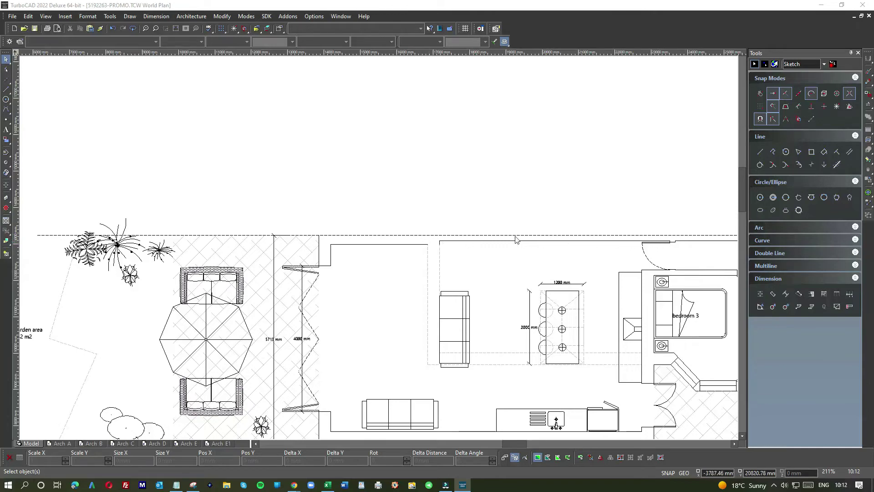
{"action": "scroll", "coordinate": [455, 259], "scroll_direction": "down", "scroll_amount": 2}
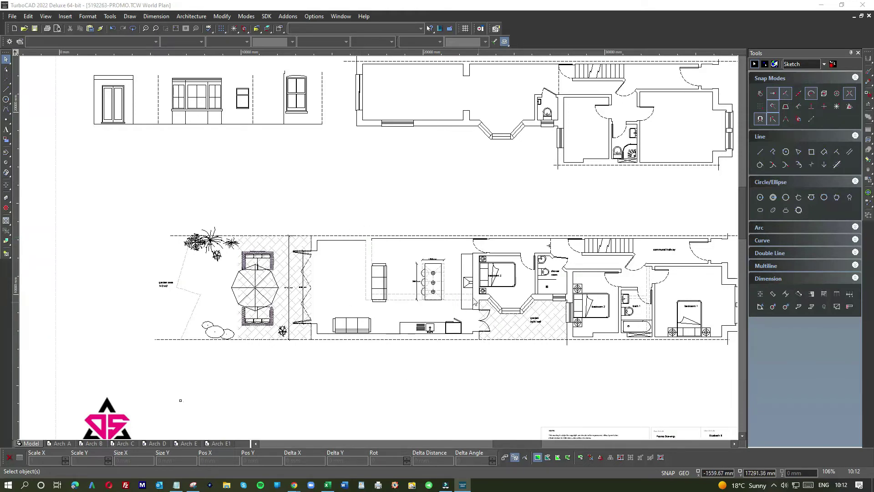
{"action": "scroll", "coordinate": [495, 299], "scroll_direction": "down", "scroll_amount": 3}
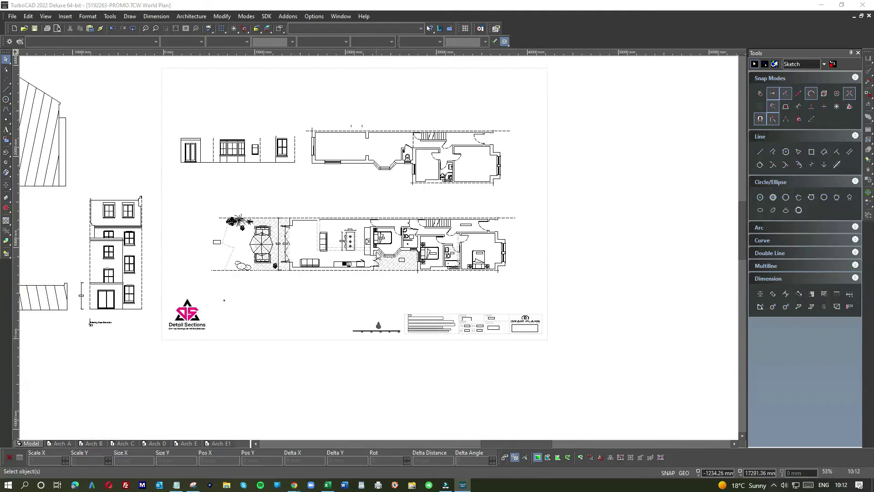
{"action": "scroll", "coordinate": [380, 253], "scroll_direction": "up", "scroll_amount": 3}
{"action": "scroll", "coordinate": [380, 253], "scroll_direction": "up", "scroll_amount": 3}
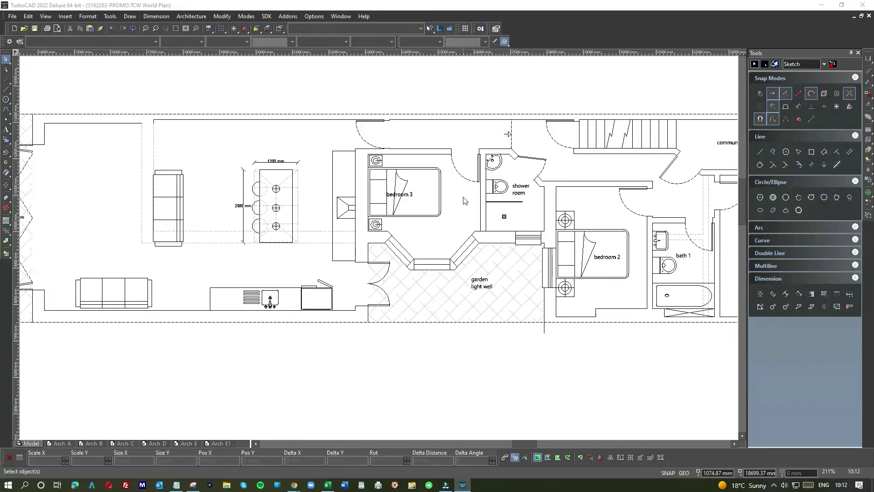
{"action": "scroll", "coordinate": [380, 251], "scroll_direction": "down", "scroll_amount": 2}
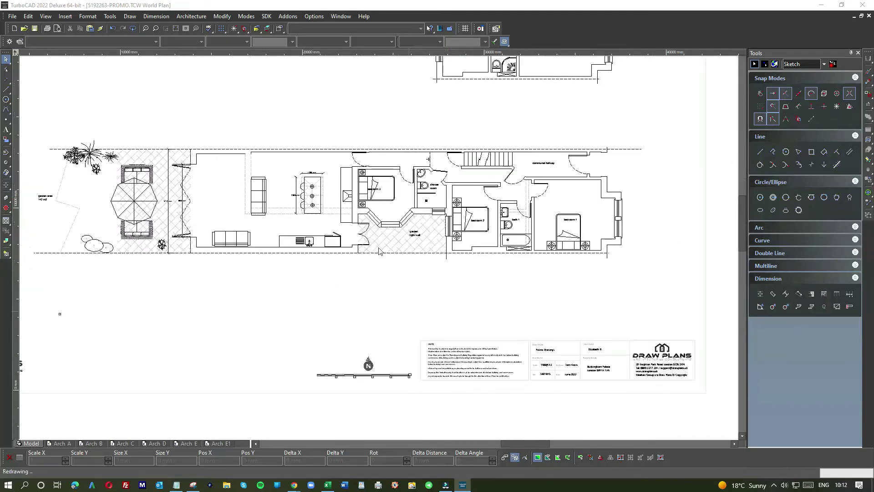
{"action": "scroll", "coordinate": [380, 251], "scroll_direction": "up", "scroll_amount": 2}
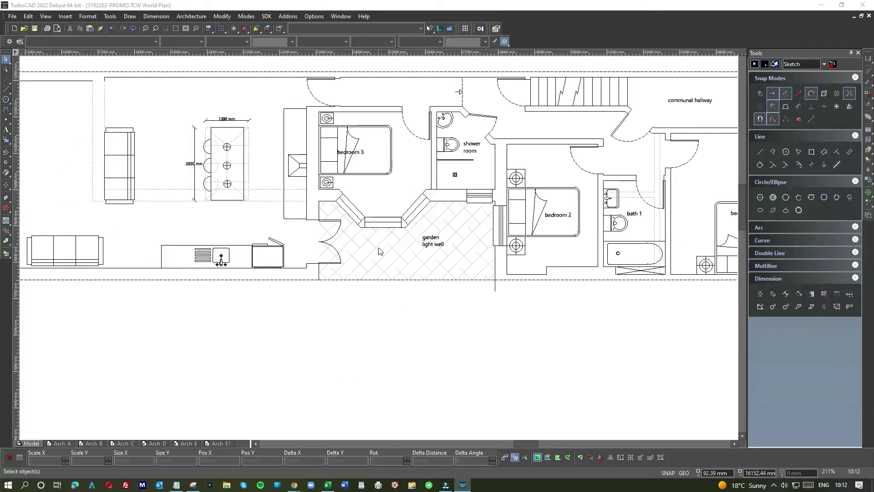
{"action": "scroll", "coordinate": [380, 251], "scroll_direction": "down", "scroll_amount": 2}
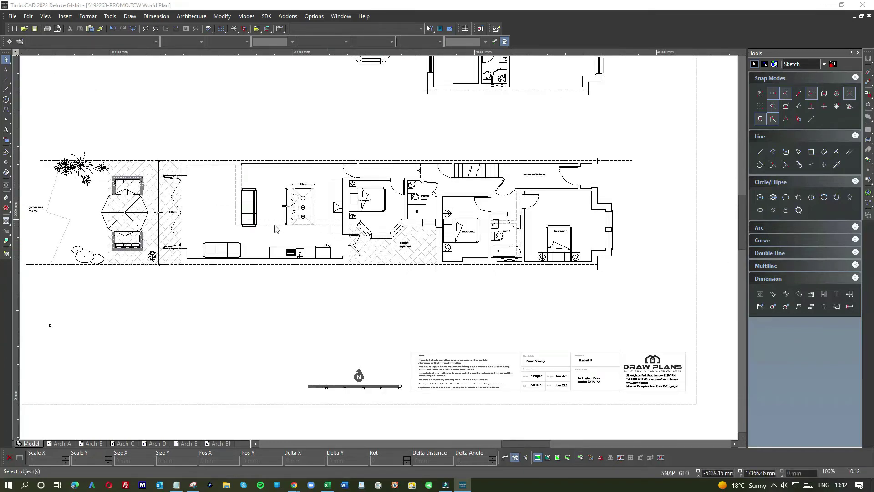
{"action": "scroll", "coordinate": [242, 228], "scroll_direction": "down", "scroll_amount": 2}
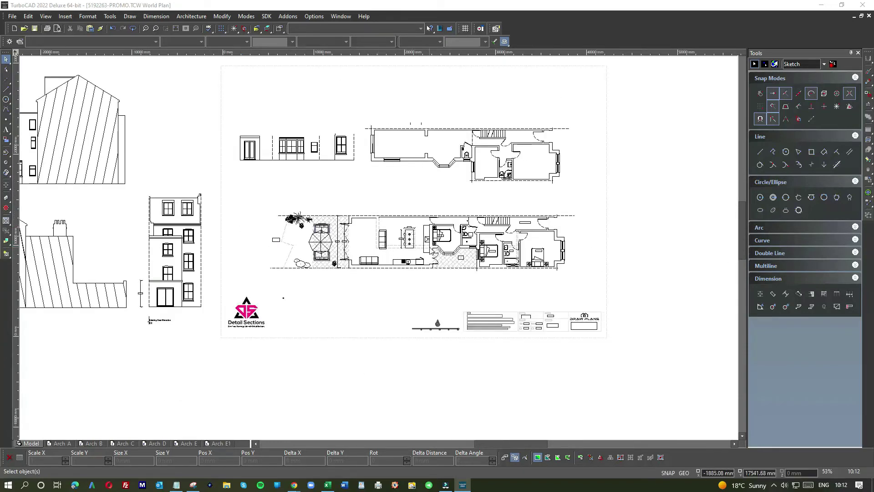
{"action": "scroll", "coordinate": [283, 298], "scroll_direction": "up", "scroll_amount": 2}
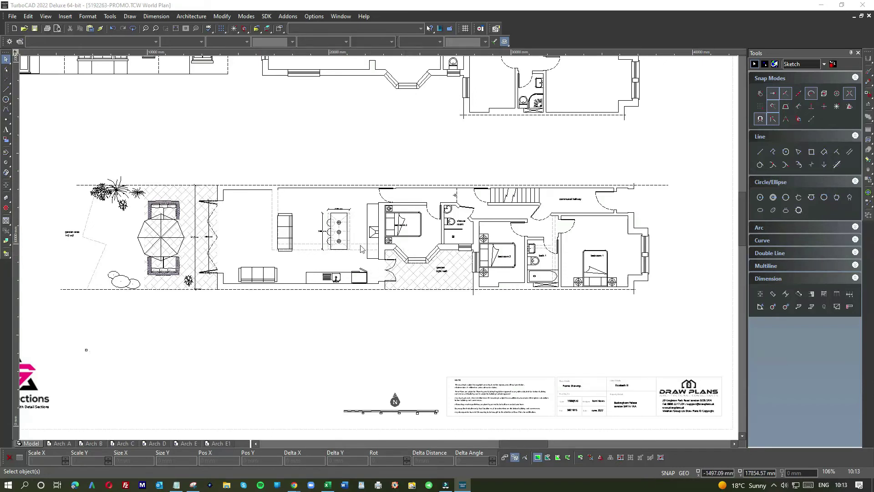
{"action": "scroll", "coordinate": [332, 248], "scroll_direction": "down", "scroll_amount": 3}
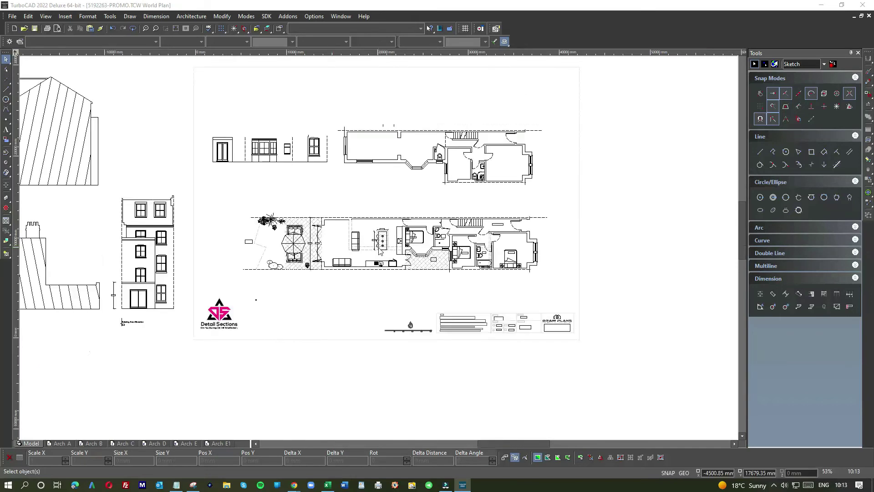
{"action": "scroll", "coordinate": [342, 232], "scroll_direction": "up", "scroll_amount": 3}
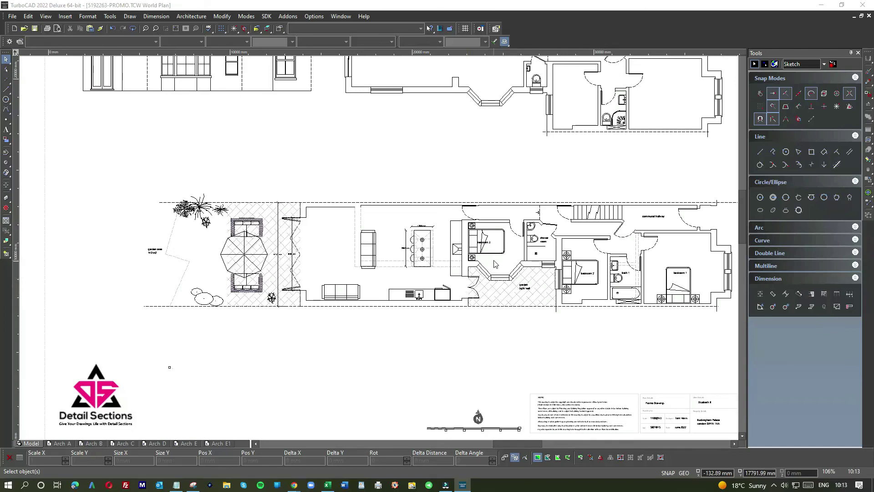
{"action": "scroll", "coordinate": [495, 264], "scroll_direction": "down", "scroll_amount": 3}
{"action": "scroll", "coordinate": [360, 243], "scroll_direction": "up", "scroll_amount": 3}
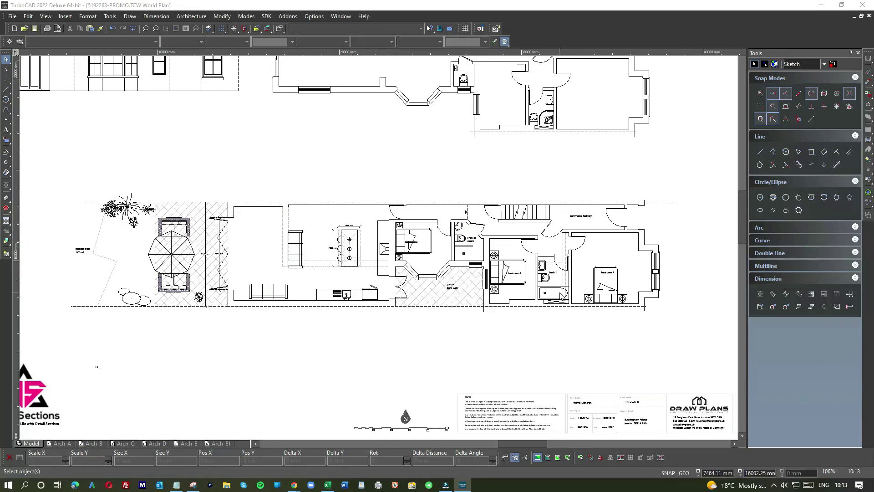
{"action": "scroll", "coordinate": [584, 275], "scroll_direction": "up", "scroll_amount": 2}
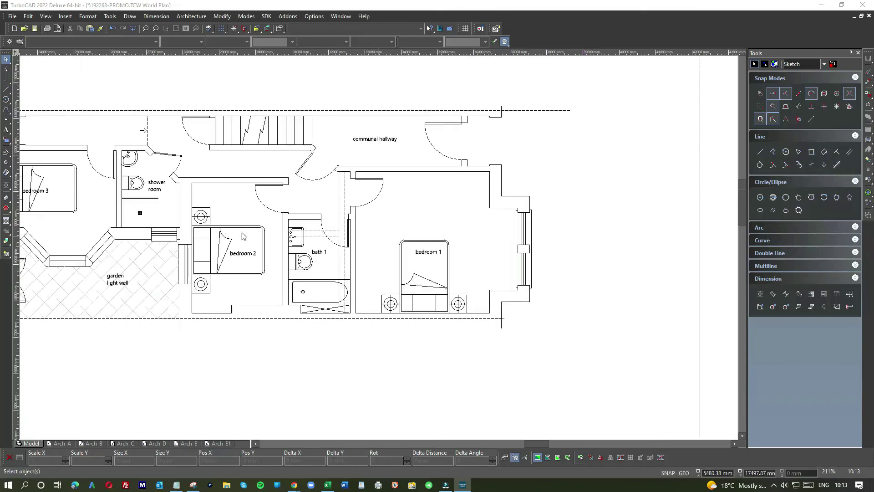
{"action": "scroll", "coordinate": [89, 212], "scroll_direction": "down", "scroll_amount": 2}
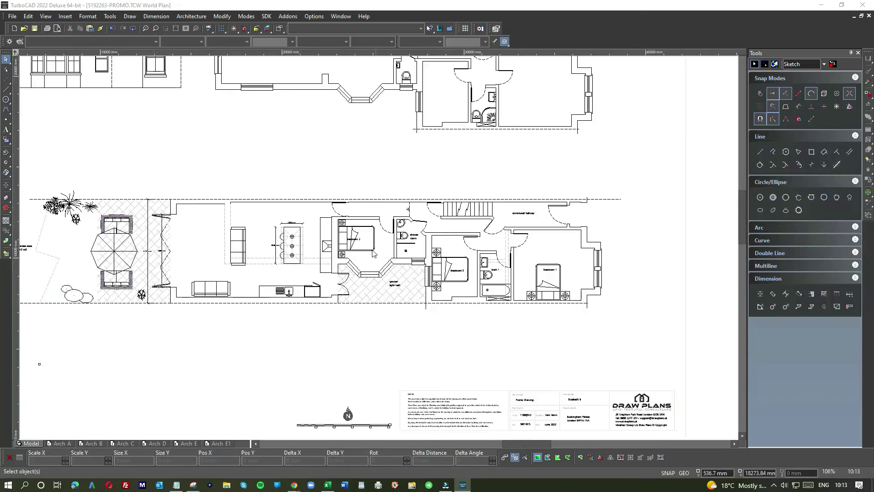
{"action": "scroll", "coordinate": [373, 253], "scroll_direction": "up", "scroll_amount": 2}
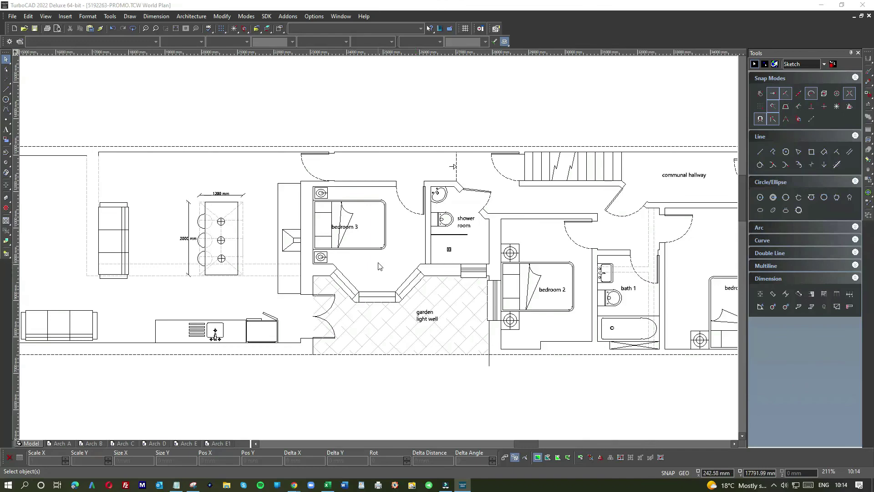
{"action": "scroll", "coordinate": [381, 270], "scroll_direction": "down", "scroll_amount": 2}
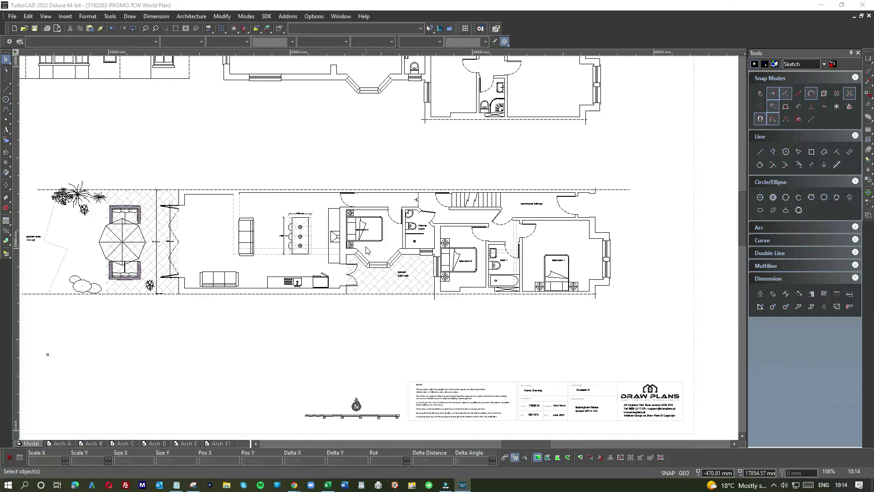
{"action": "scroll", "coordinate": [368, 250], "scroll_direction": "down", "scroll_amount": 1}
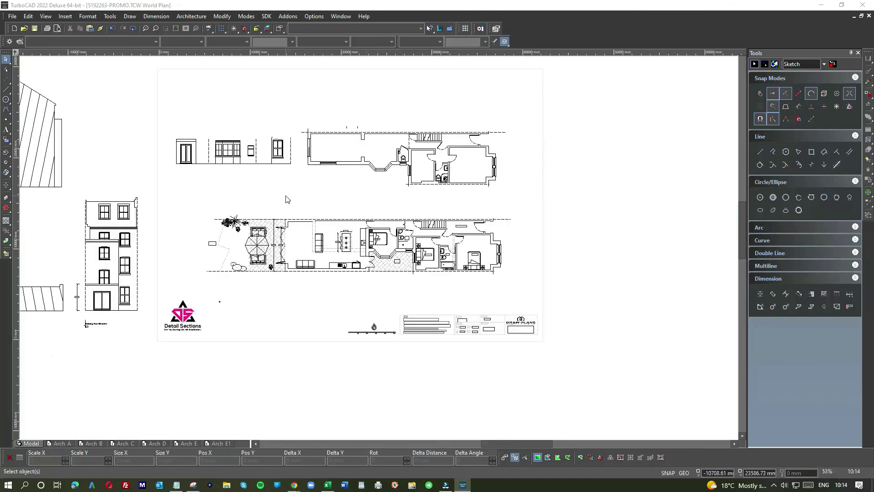